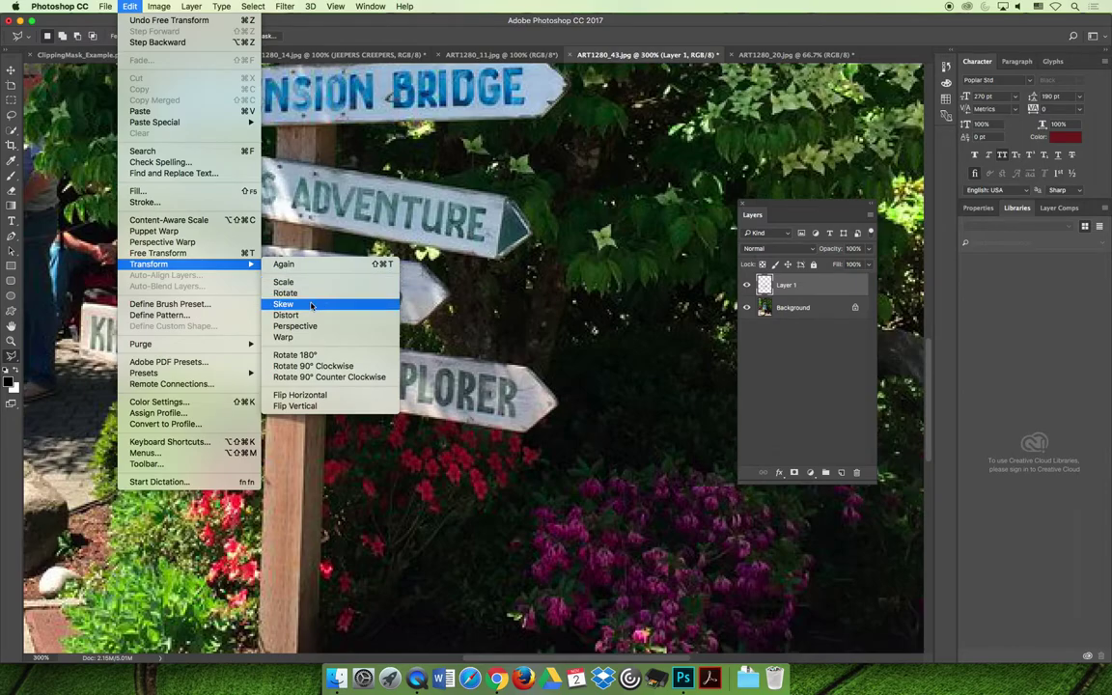
pyautogui.click(306, 305)
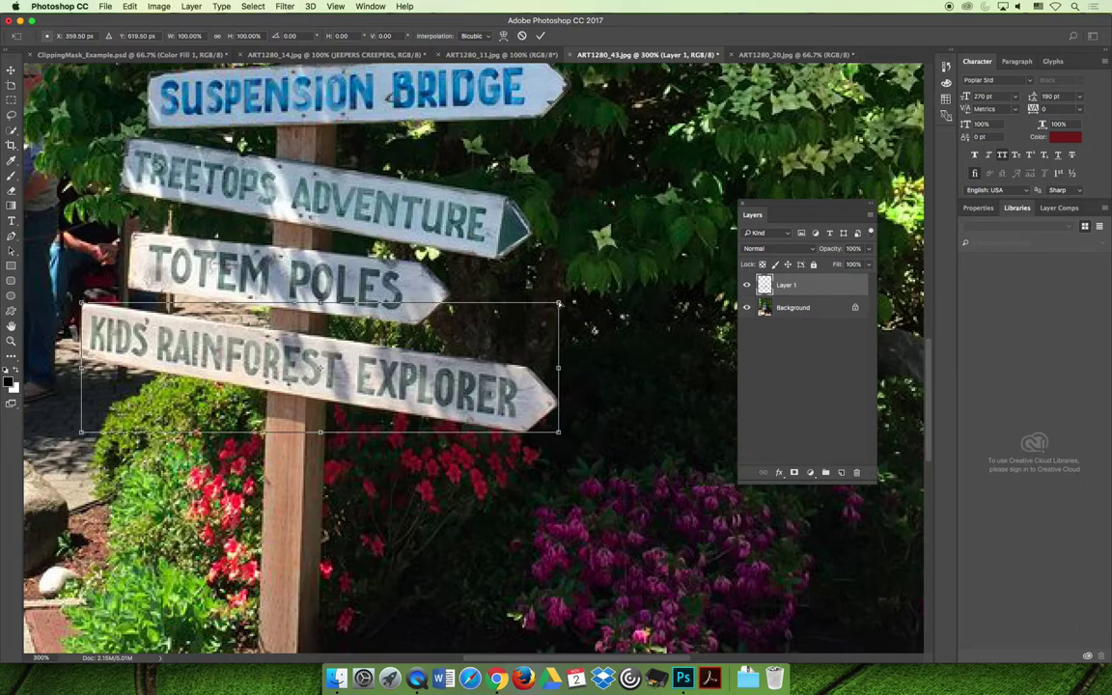
pyautogui.click(558, 304)
pyautogui.moveTo(558, 303); pyautogui.dragTo(535, 296)
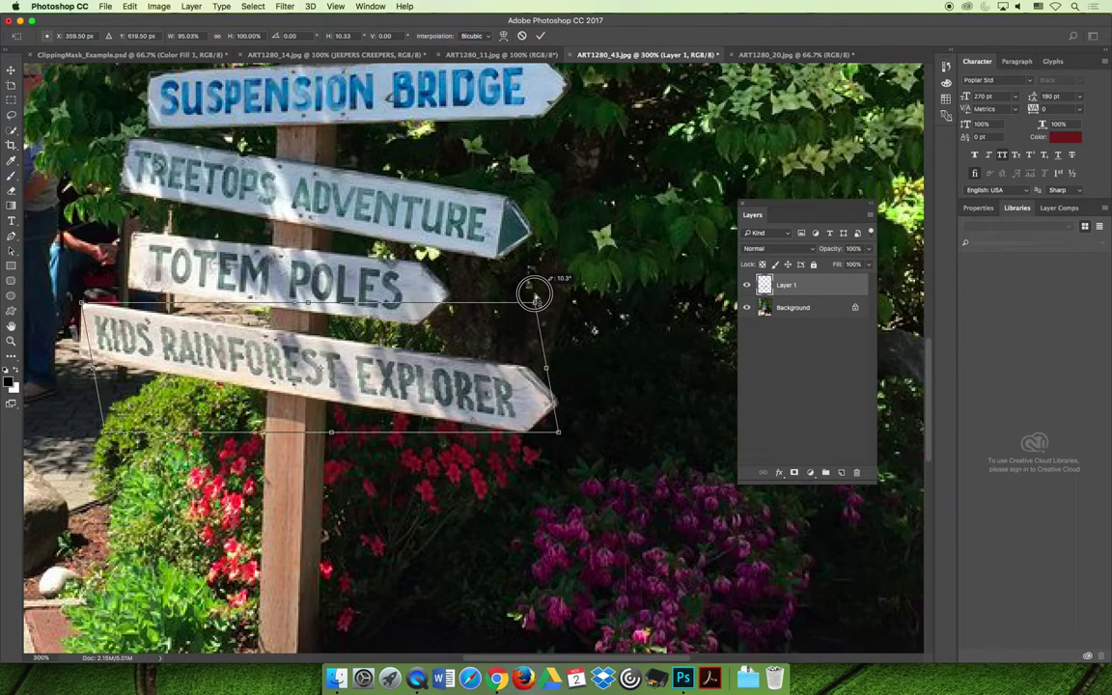
pyautogui.moveTo(534, 295); pyautogui.dragTo(557, 184)
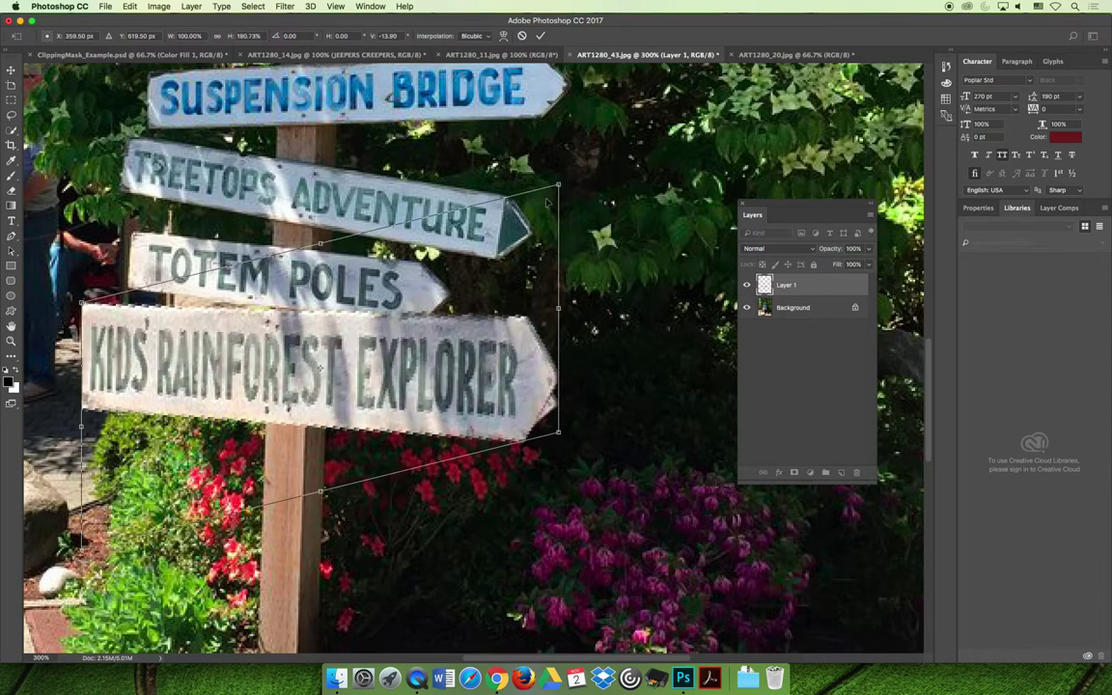
pyautogui.press('super+z')
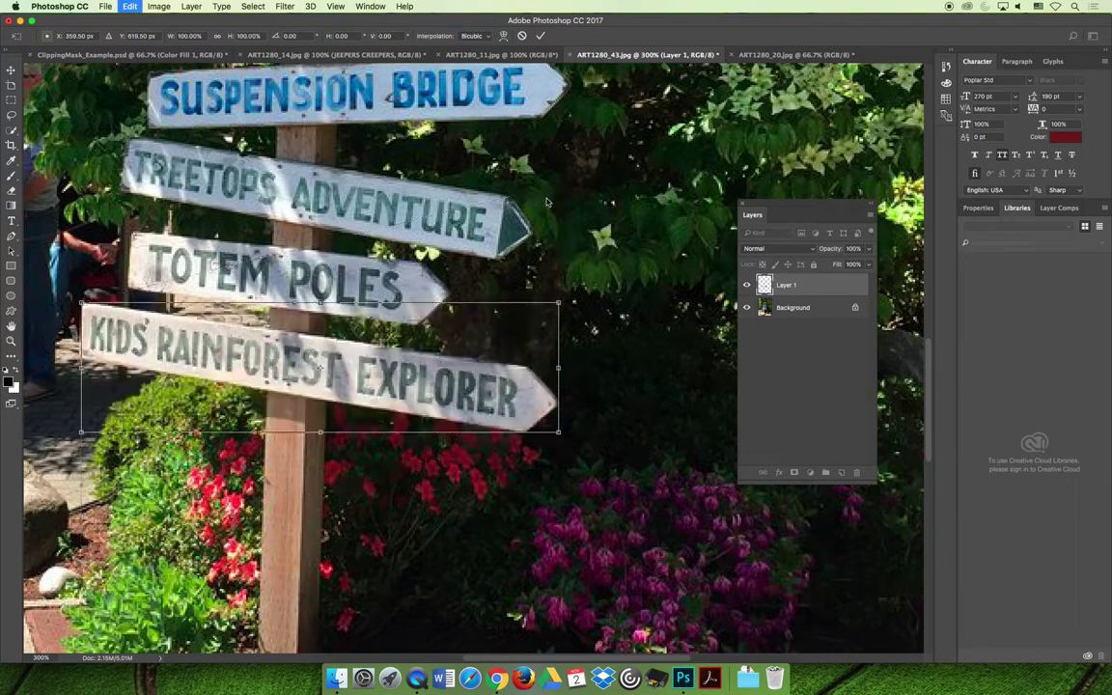
pyautogui.click(130, 6)
pyautogui.moveTo(193, 263)
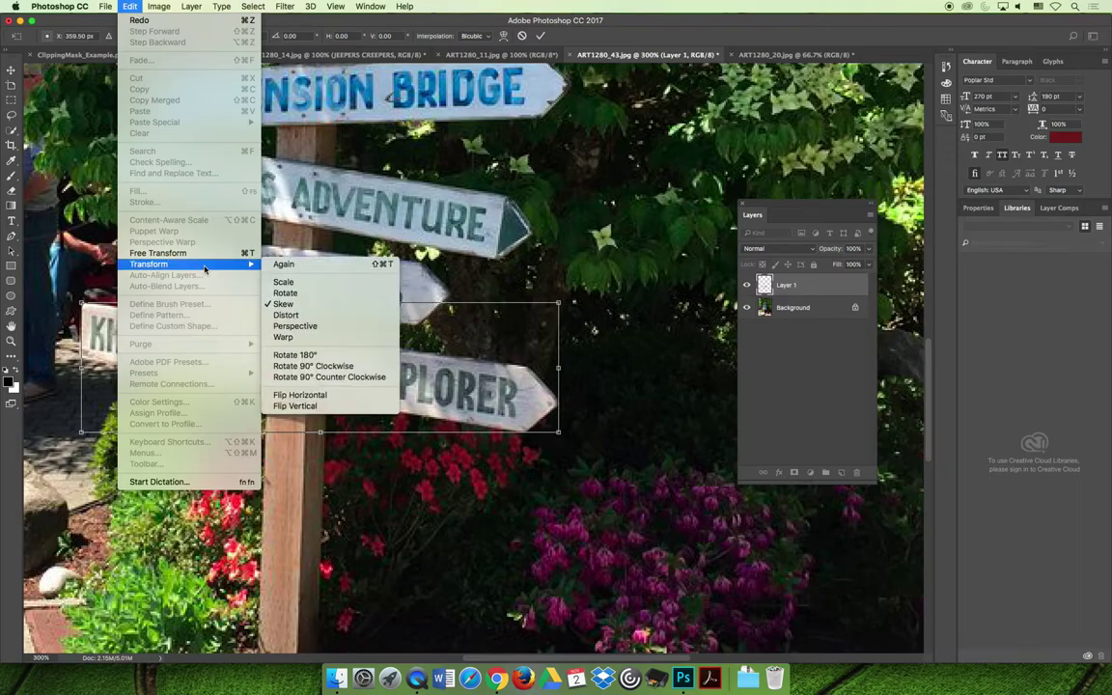
pyautogui.click(287, 315)
pyautogui.moveTo(558, 303); pyautogui.dragTo(598, 203)
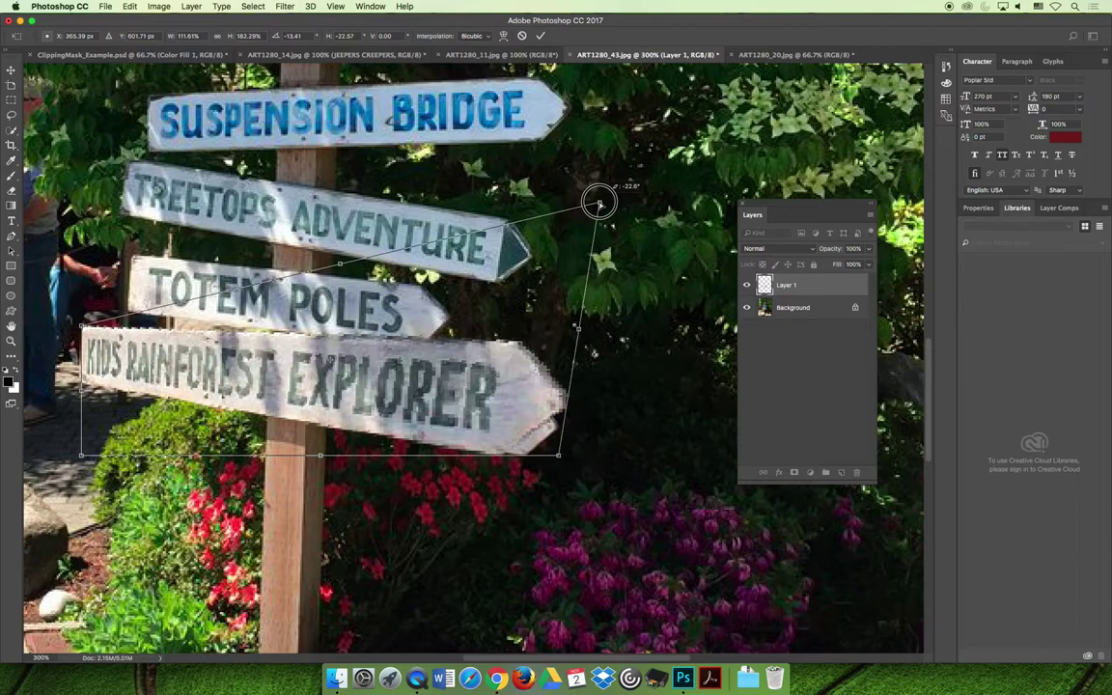
pyautogui.moveTo(598, 204); pyautogui.dragTo(541, 164)
pyautogui.press('super+z')
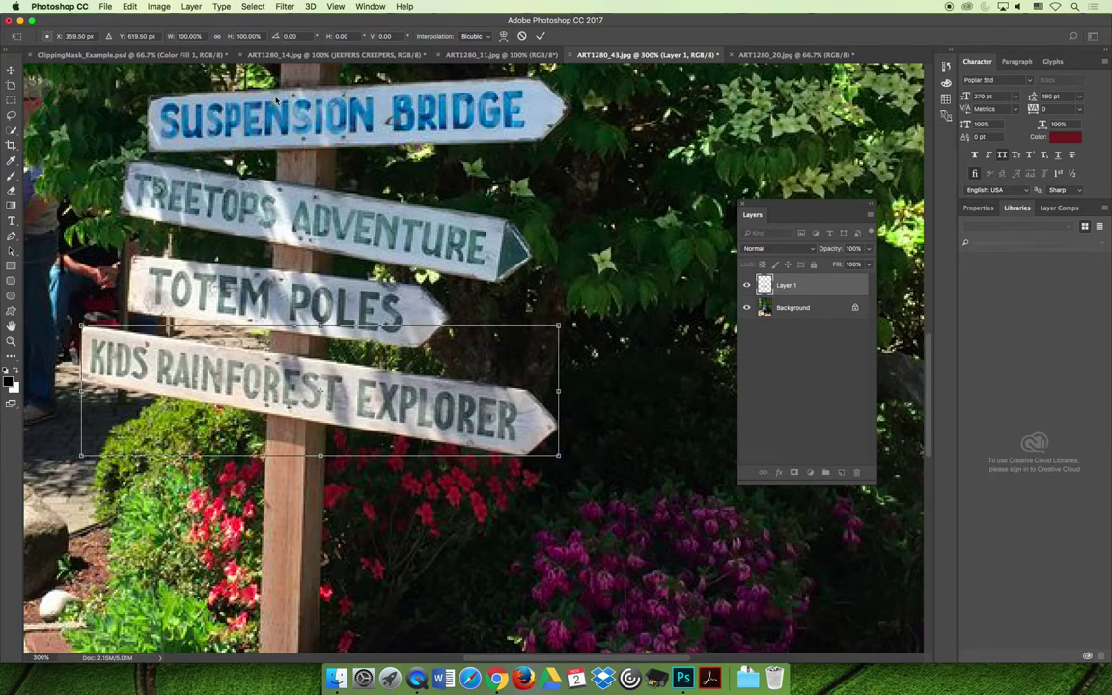
# Step: In ART1280_11.jpg, duplicate the Background layer as 'Background copy' and zoom out to show the whole photo
pyautogui.click(536, 55)
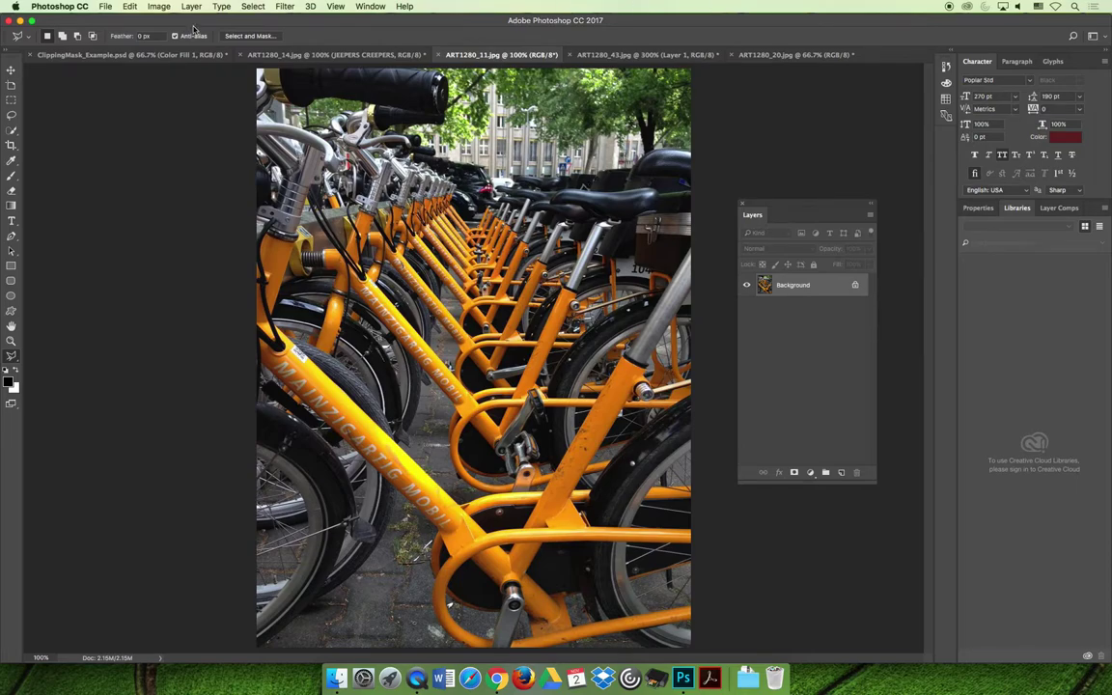
pyautogui.rightClick(784, 285)
pyautogui.click(823, 307)
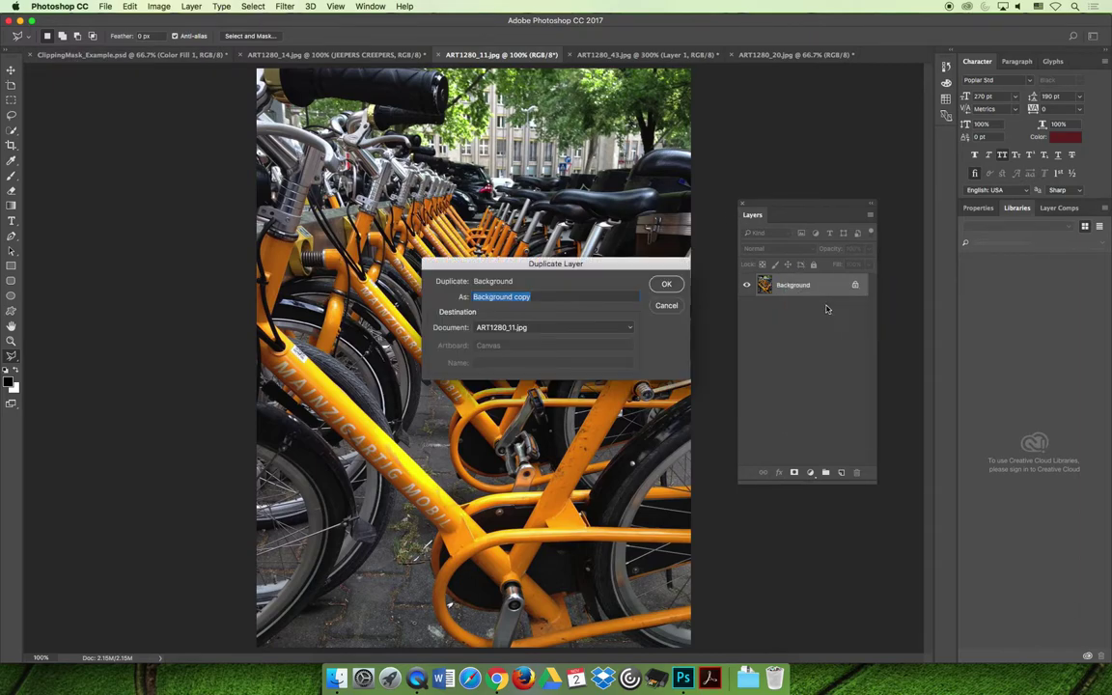
pyautogui.click(666, 283)
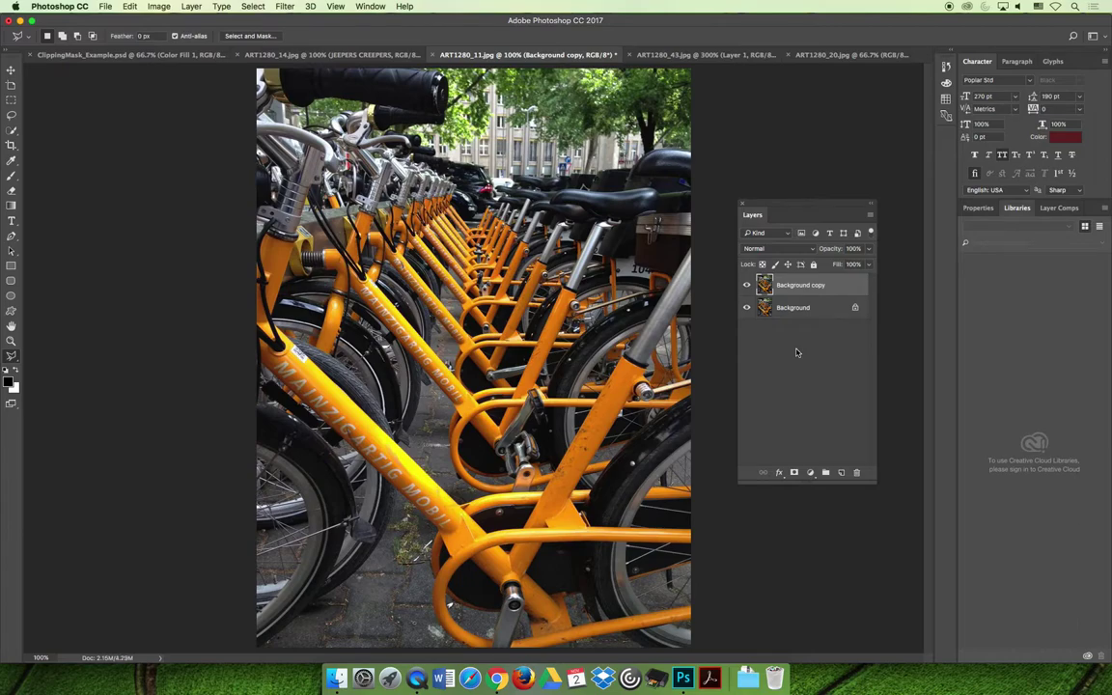
pyautogui.press('super+minus')
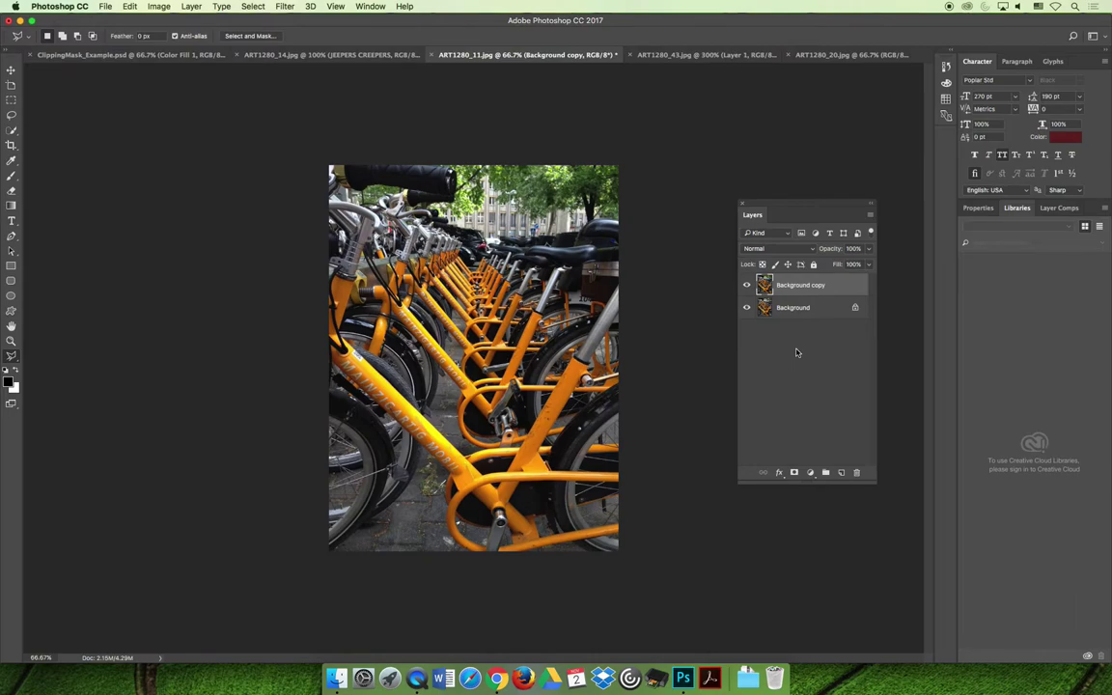
pyautogui.click(126, 6)
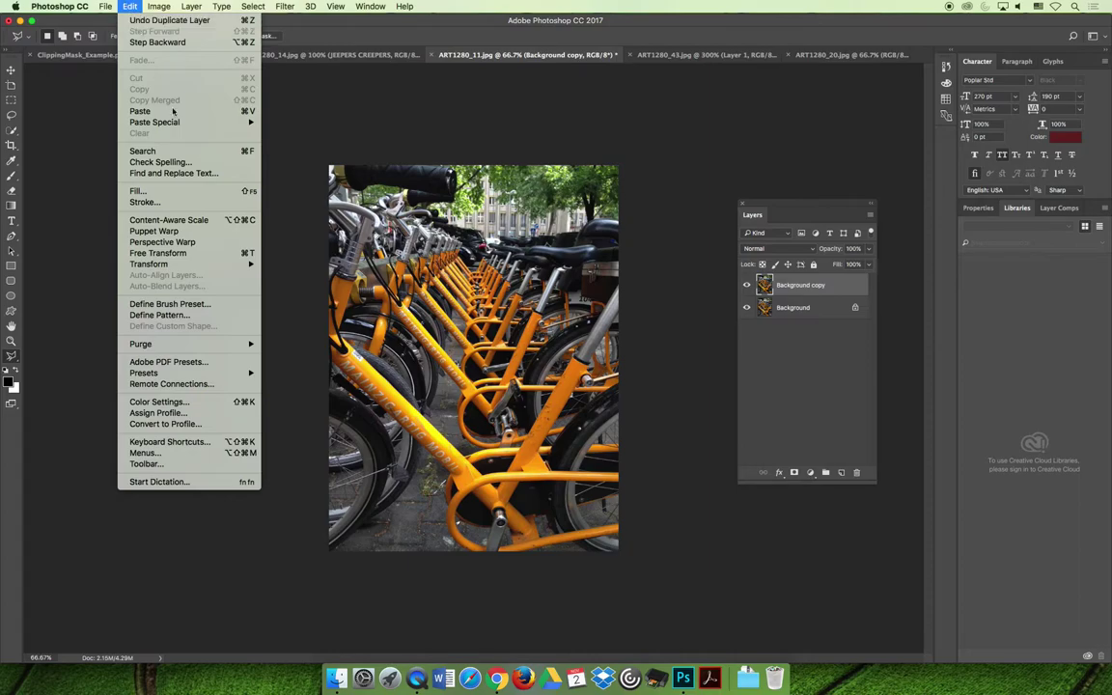
# Step: Trial a perspective warp on the bicycle copy's top-right corner, undo and cancel it, then hide Background
pyautogui.moveTo(193, 264)
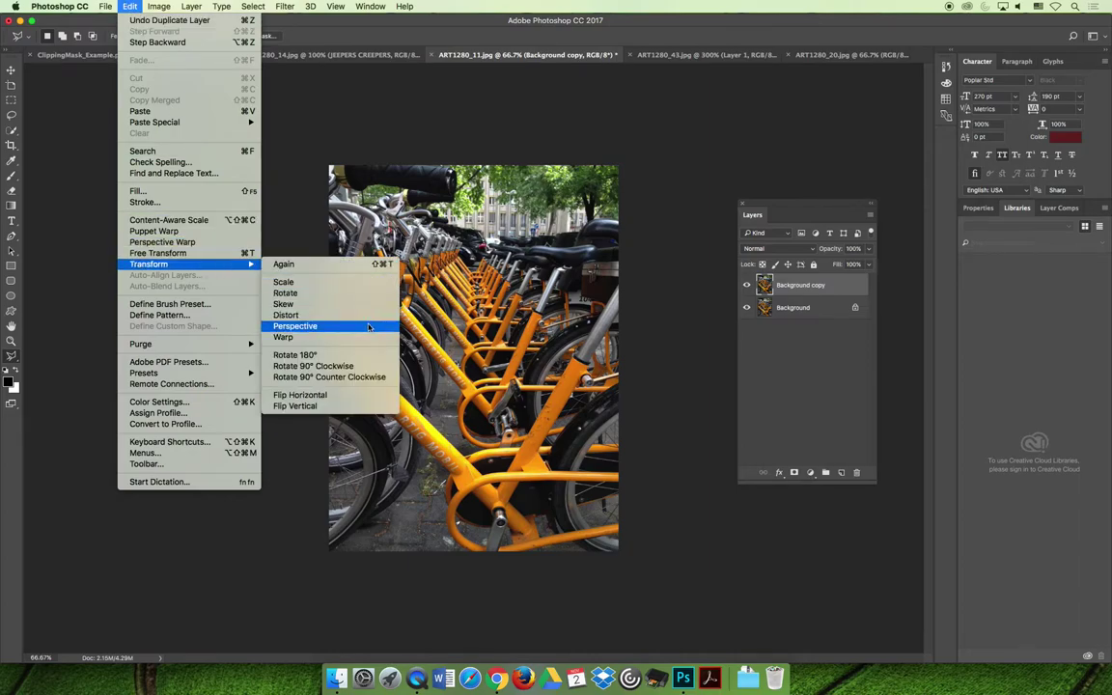
pyautogui.click(368, 326)
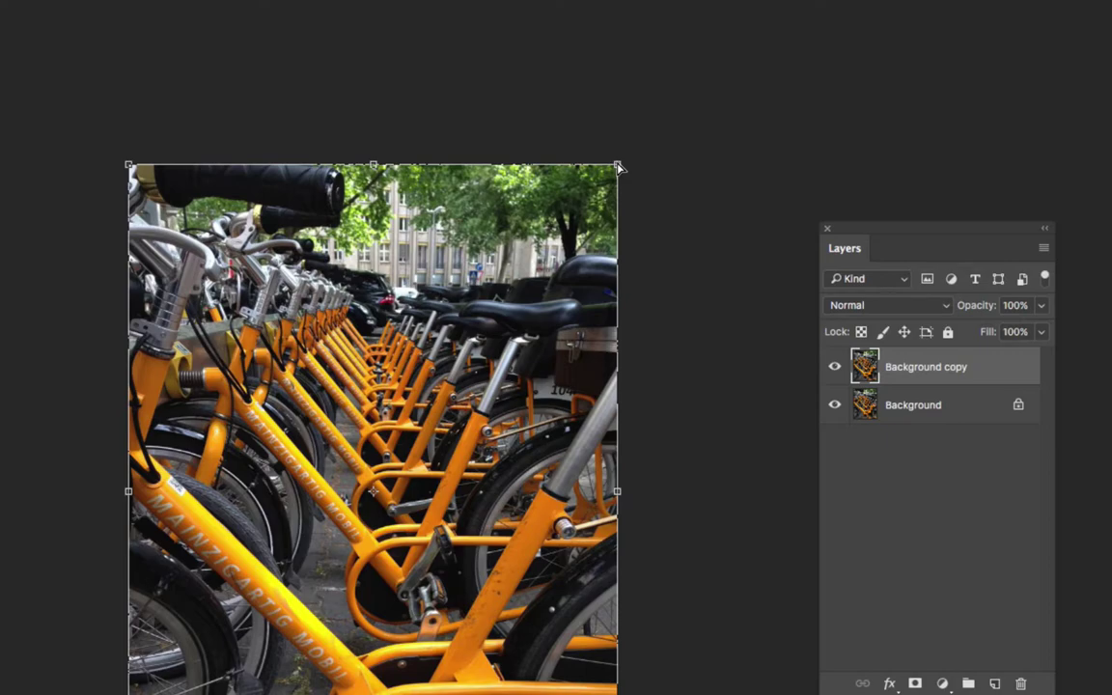
pyautogui.moveTo(619, 168); pyautogui.dragTo(432, 162)
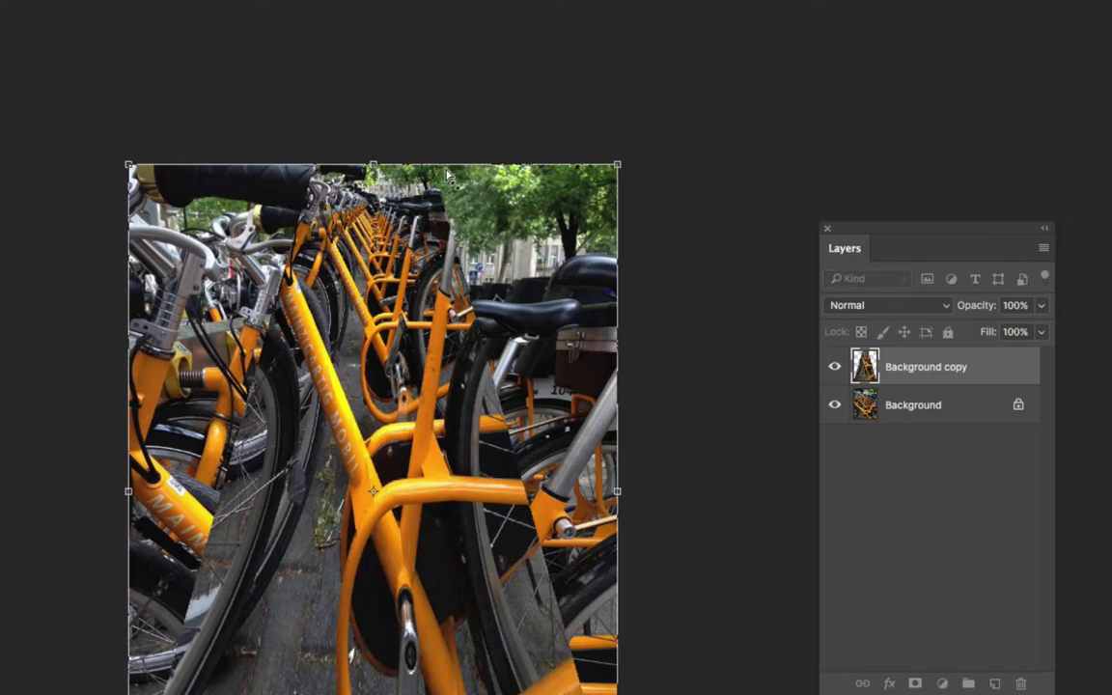
pyautogui.hotkey('ctrl', 'z')
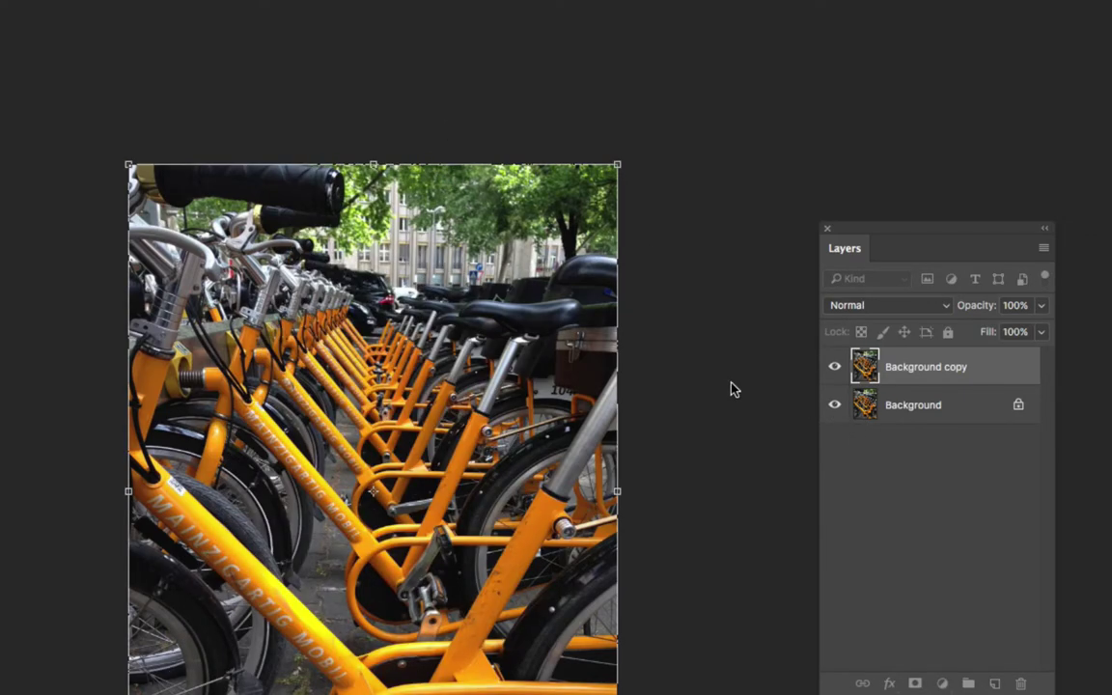
pyautogui.press('Escape')
pyautogui.click(835, 406)
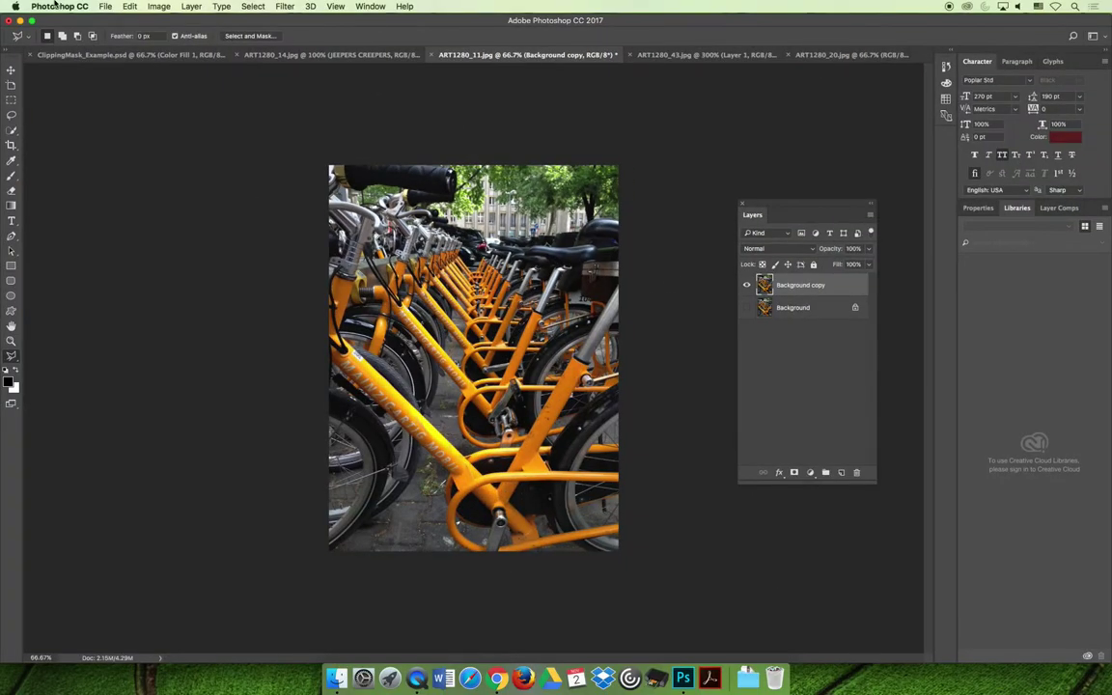
pyautogui.click(132, 6)
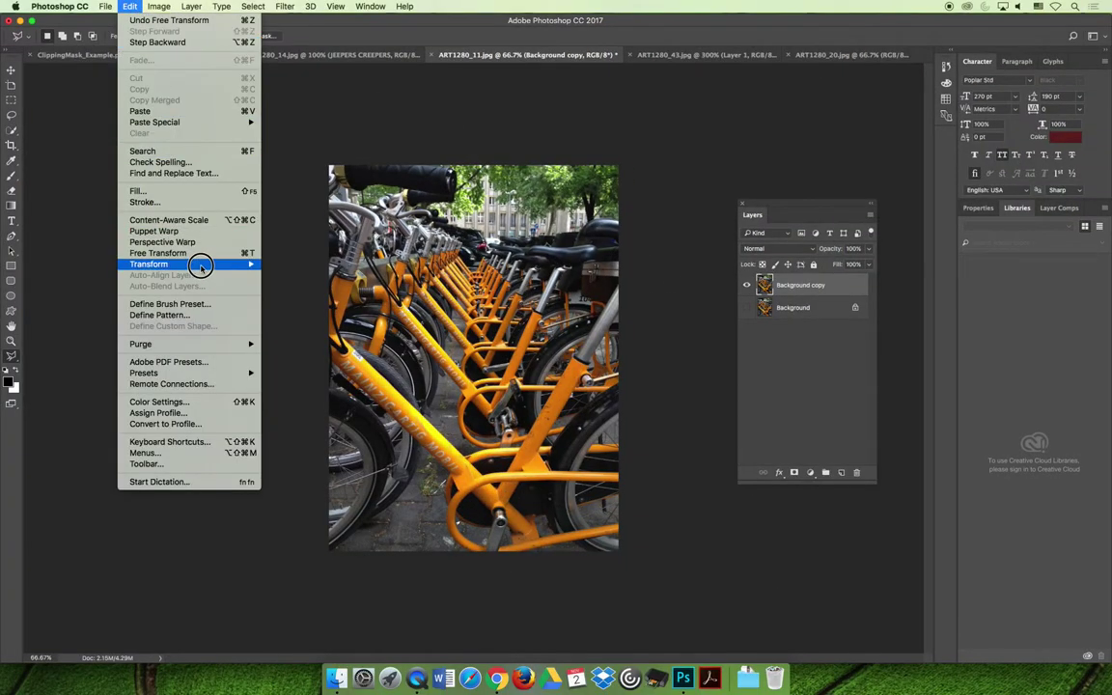
pyautogui.moveTo(227, 264)
pyautogui.click(338, 322)
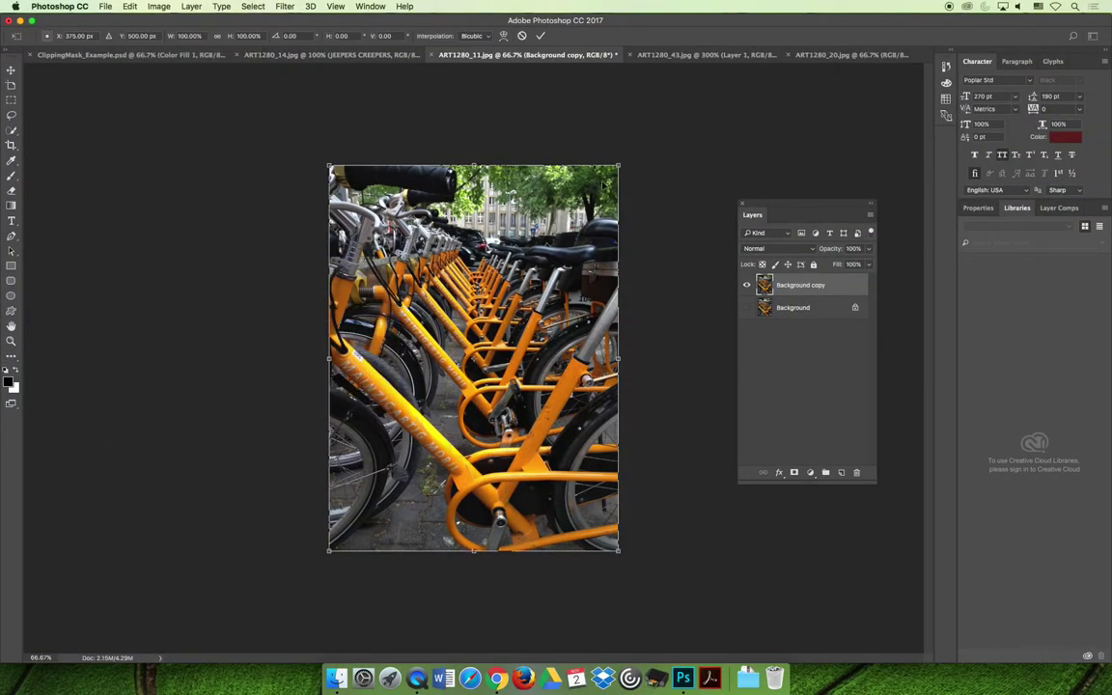
pyautogui.moveTo(619, 166); pyautogui.dragTo(872, 184)
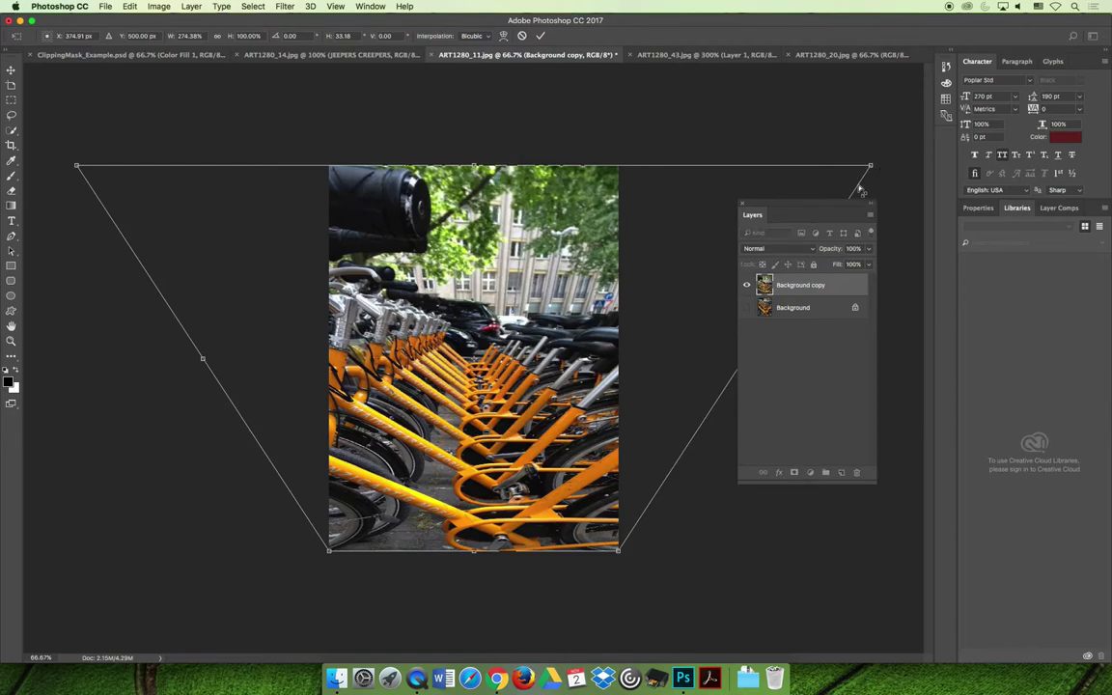
pyautogui.press('Return')
pyautogui.press('super+t')
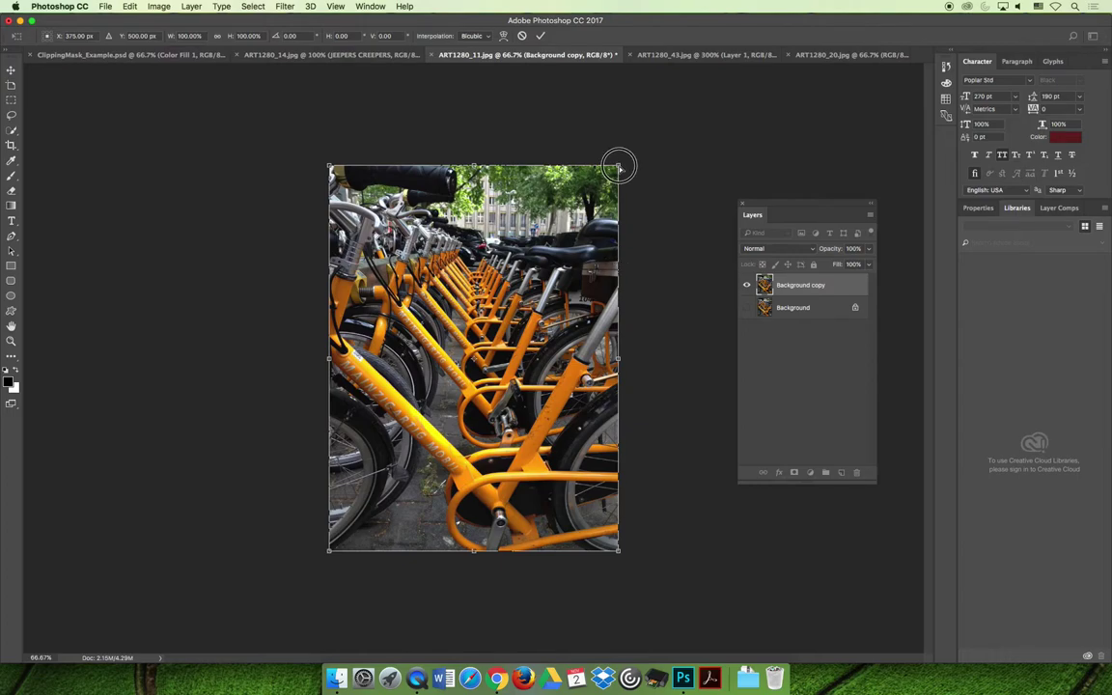
pyautogui.moveTo(619, 168); pyautogui.dragTo(609, 221)
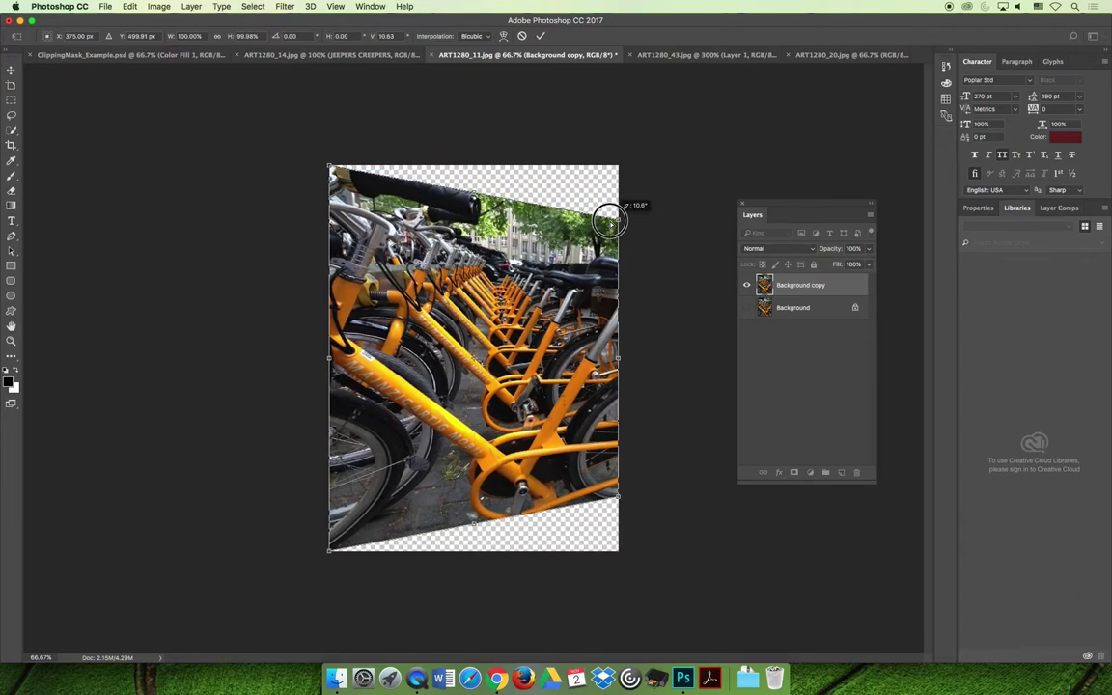
pyautogui.moveTo(610, 222); pyautogui.dragTo(600, 307)
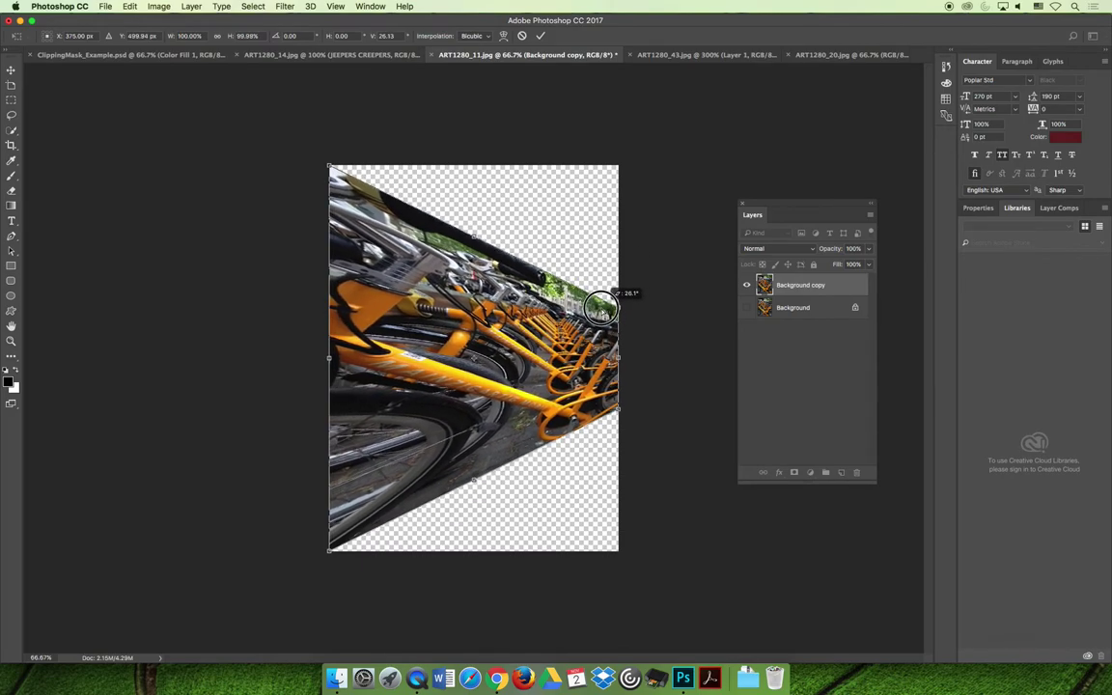
pyautogui.moveTo(600, 307); pyautogui.dragTo(565, 361)
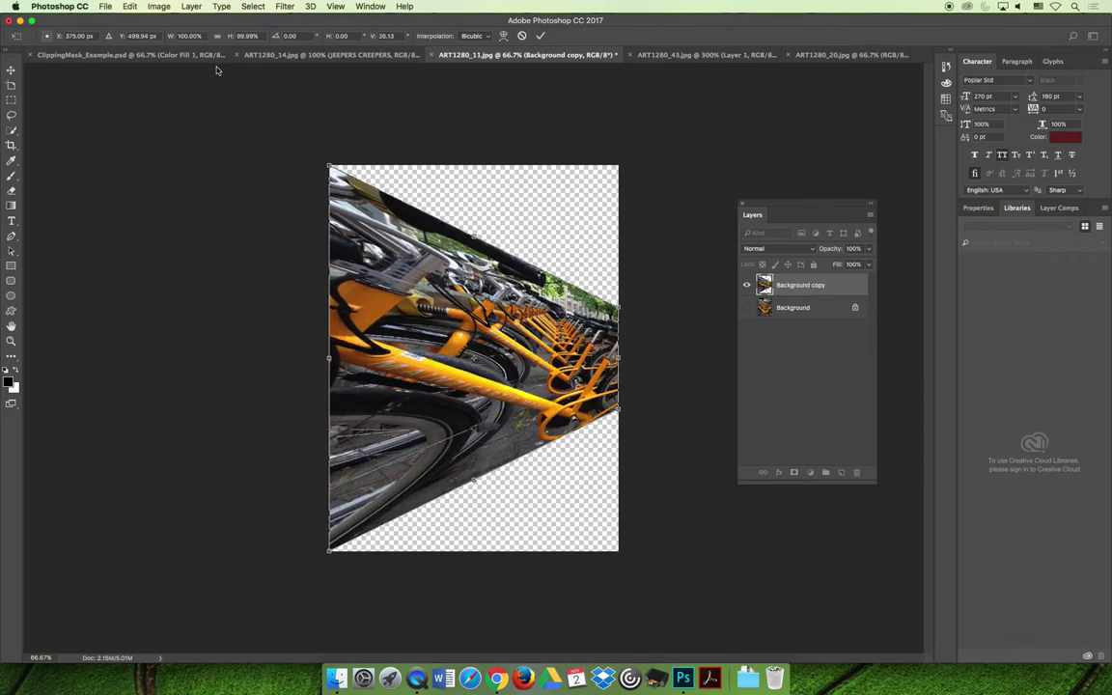
pyautogui.click(129, 7)
pyautogui.click(129, 6)
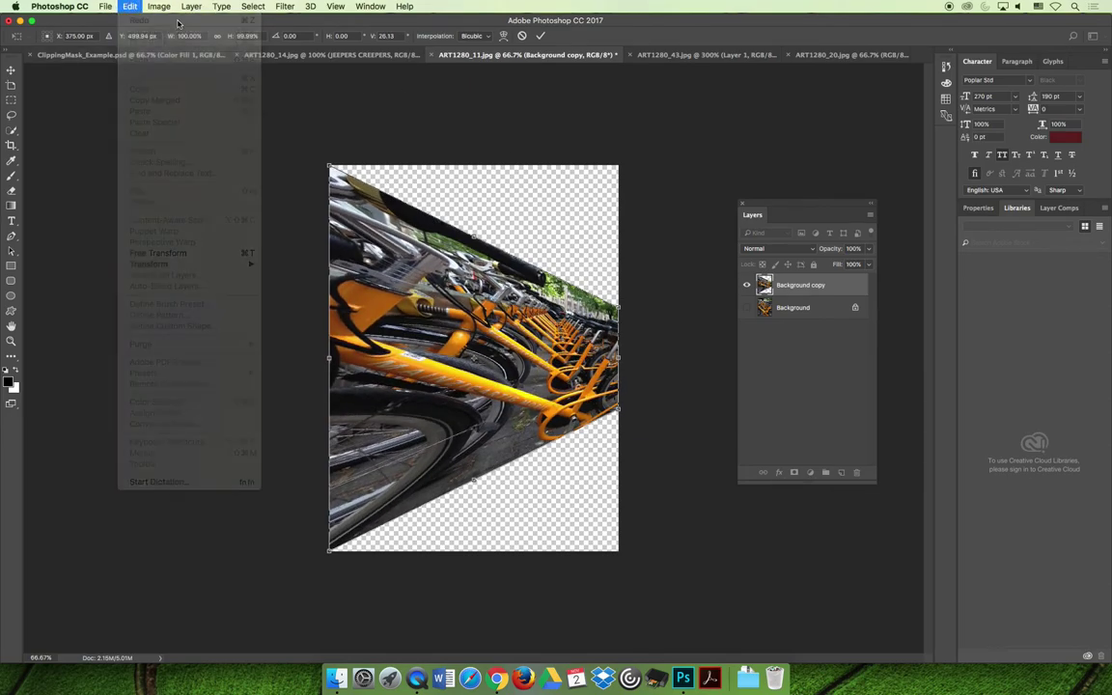
pyautogui.press('Return')
pyautogui.press('super+z')
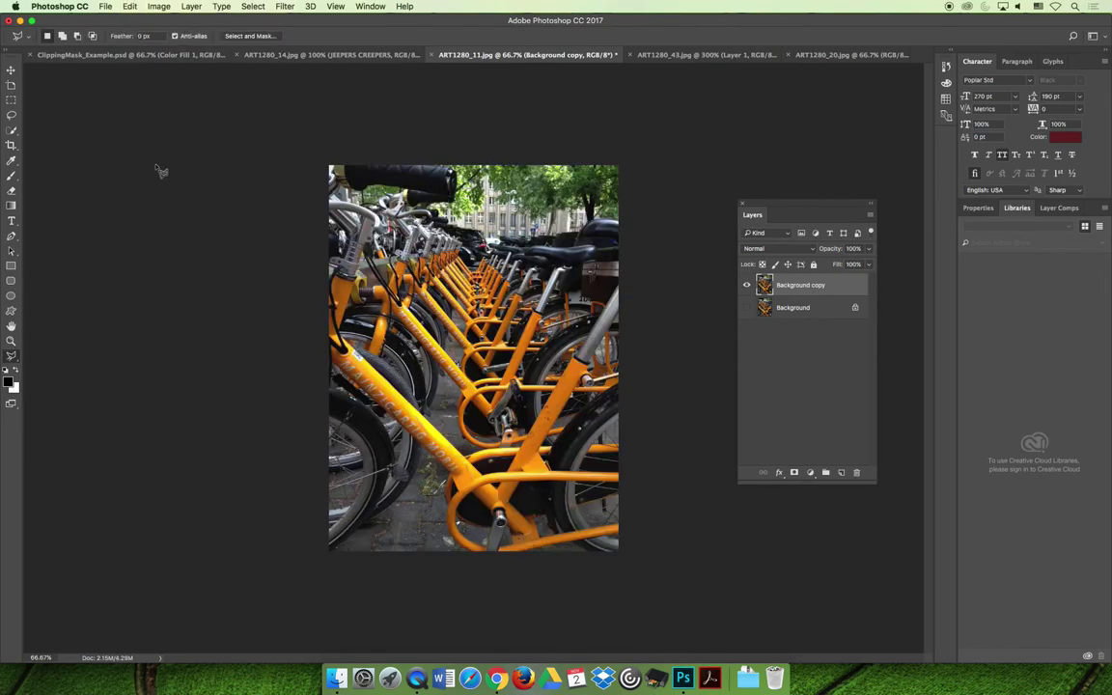